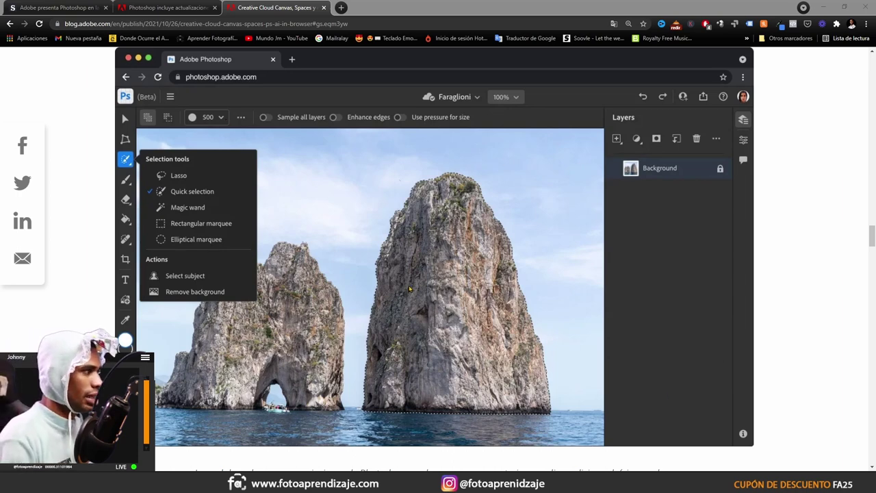
Open photoshop.adobe.com in a new Chrome tab.
scroll(409, 289, "up", 1)
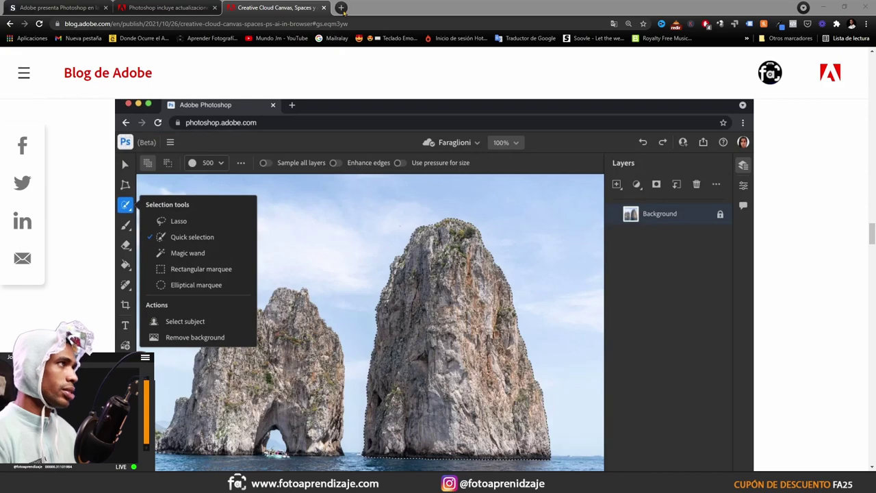
left_click(341, 7)
type("p")
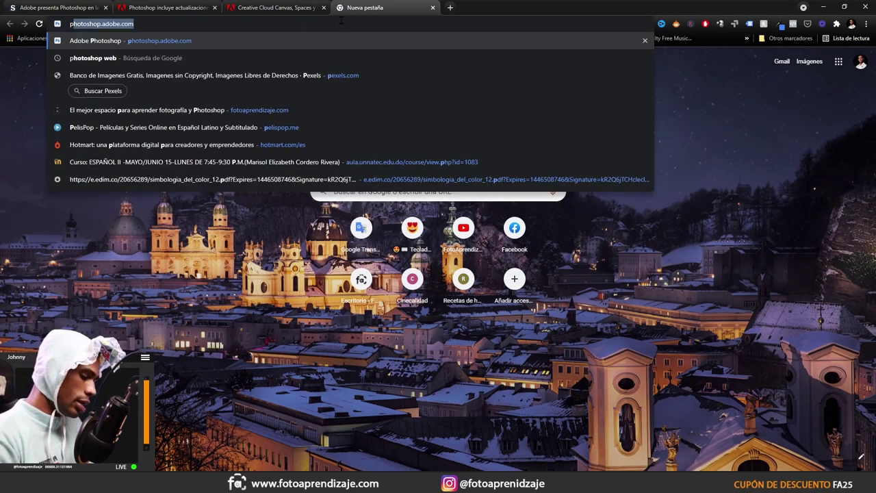
type("h")
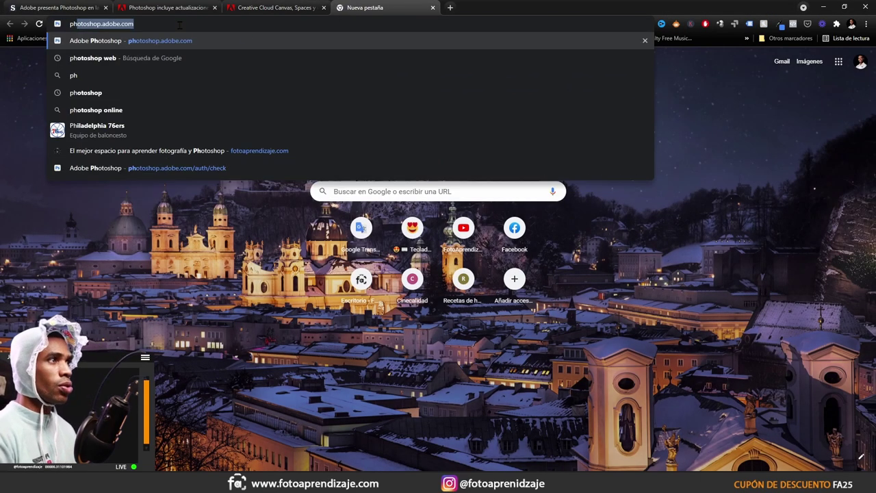
type("otoshop.adobe.com")
key("Return")
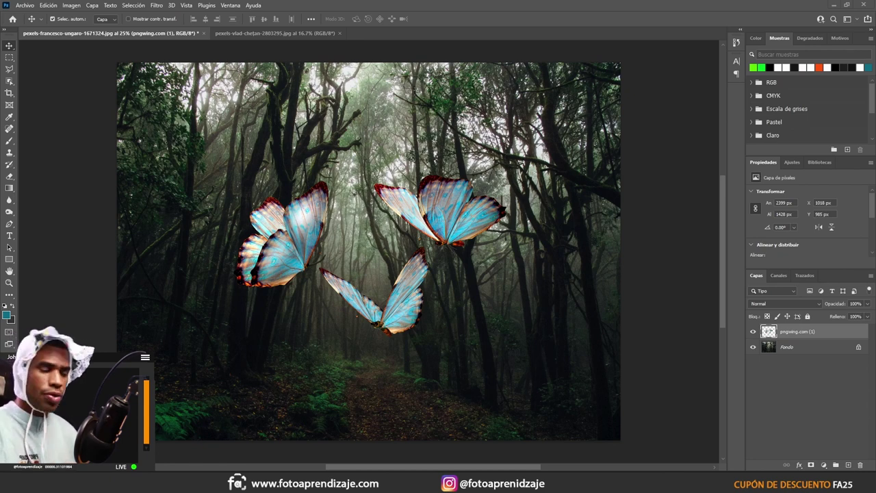
Enable the Armonización neural filter with the Fondo layer as the reference image.
left_click(156, 5)
left_click(189, 43)
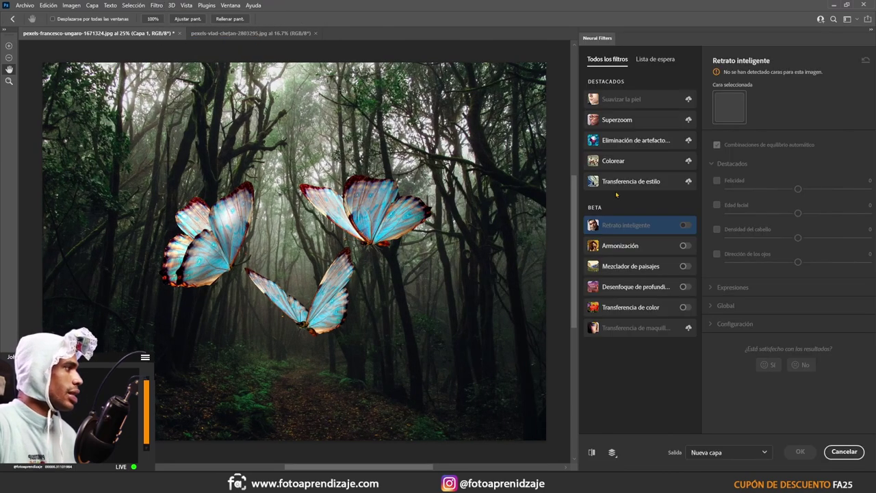
left_click(642, 248)
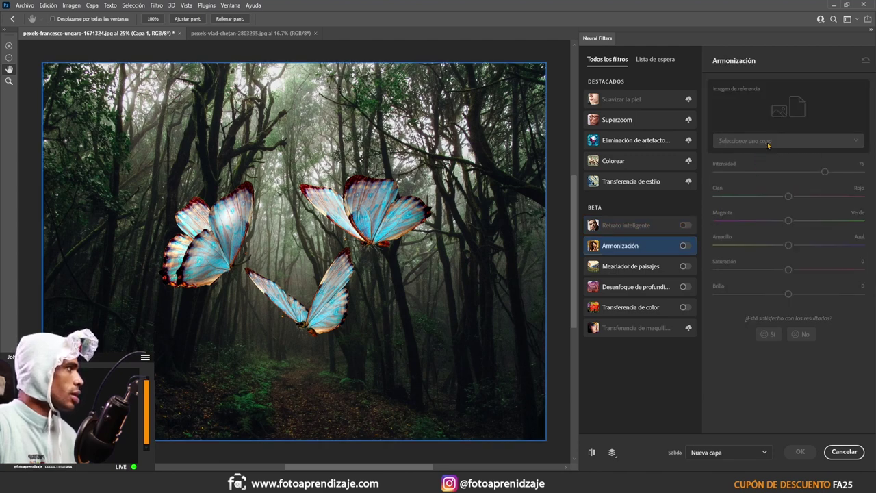
left_click(682, 248)
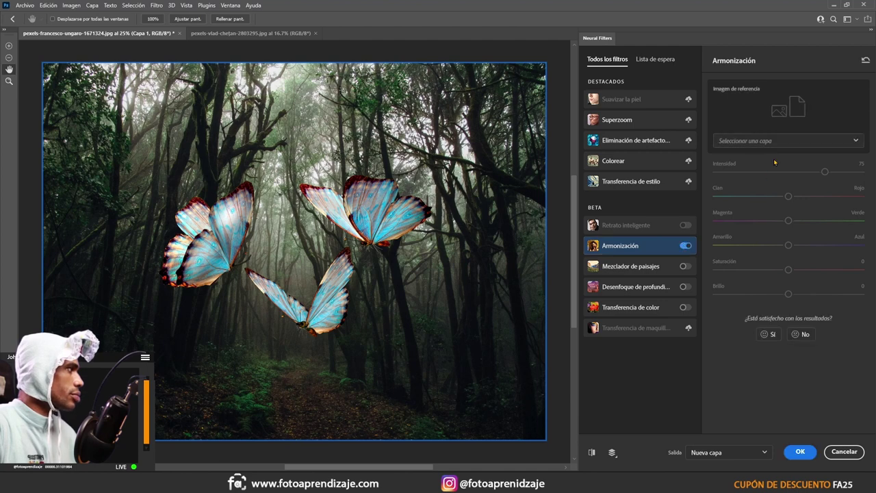
left_click(788, 141)
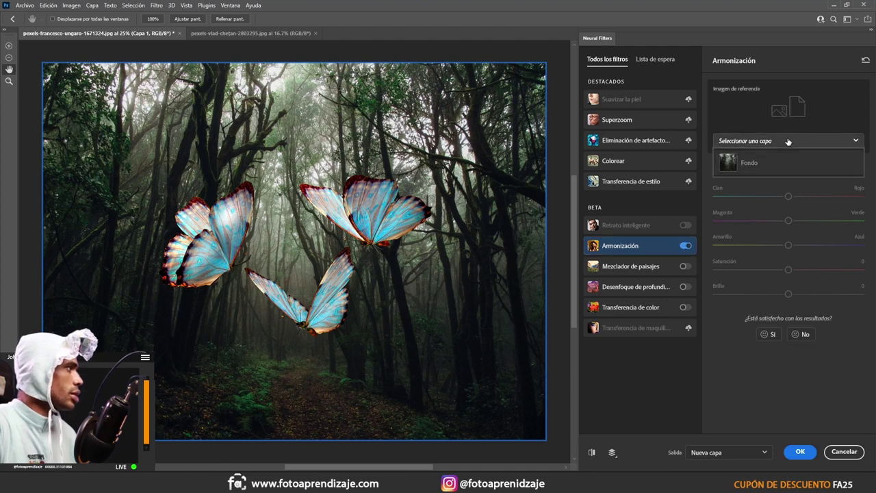
left_click(750, 164)
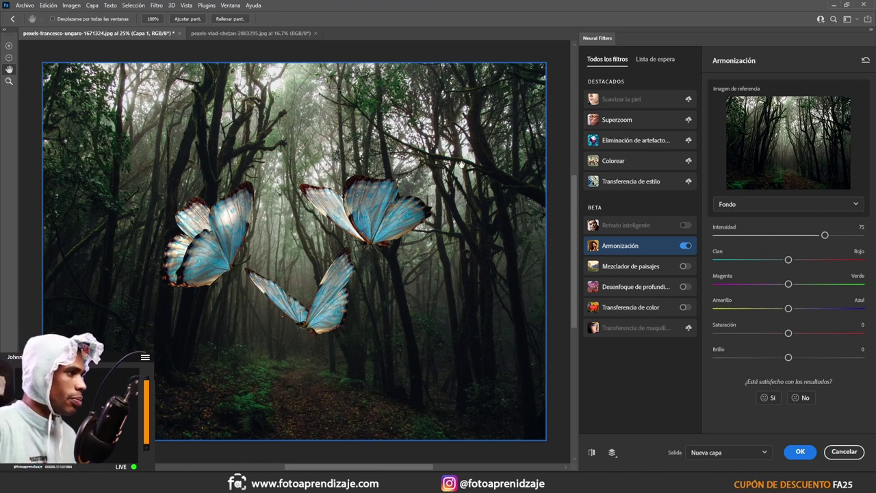
Raise harmonization strength to 88 and adjust the cyan and yellow–blue balance.
left_click(592, 453)
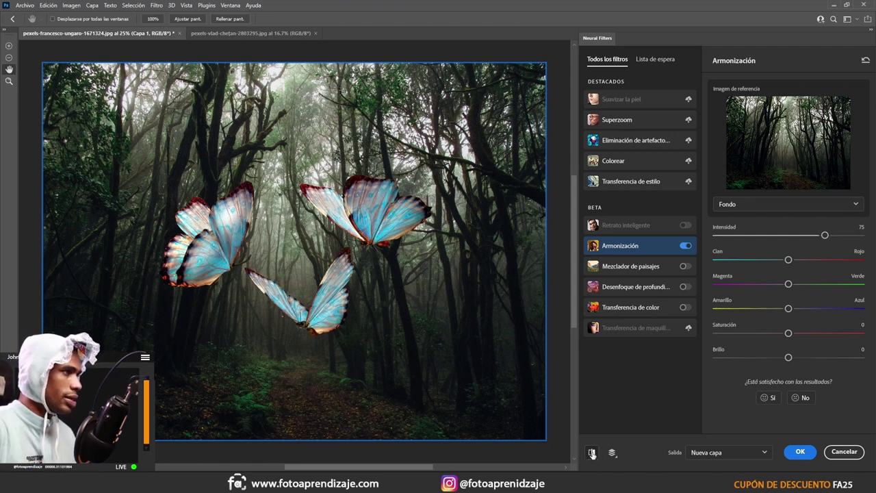
left_click(591, 453)
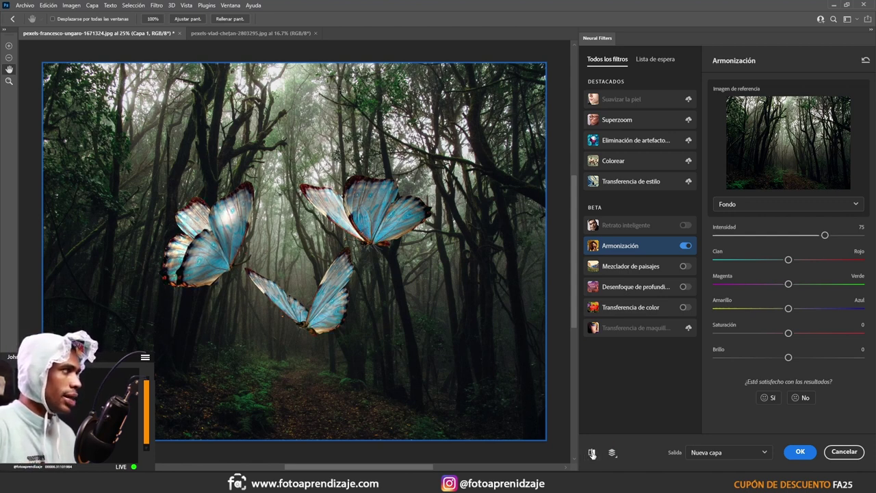
left_click_drag(826, 237, 835, 239)
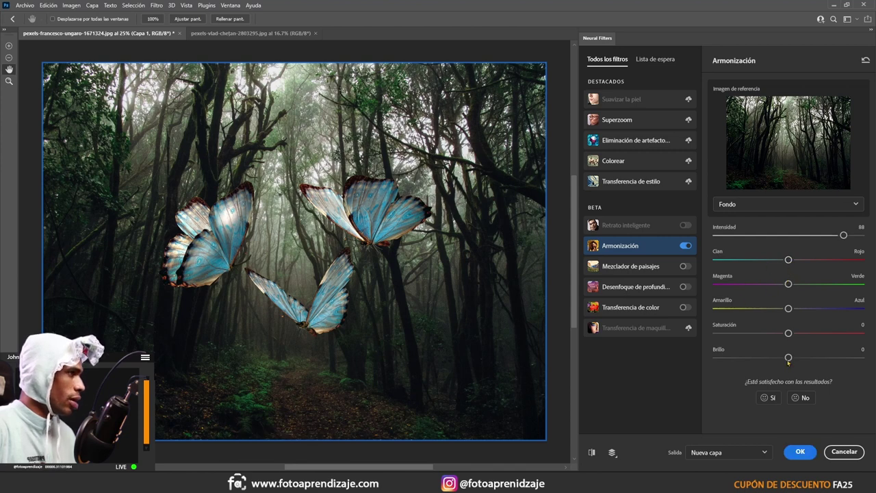
left_click(770, 261)
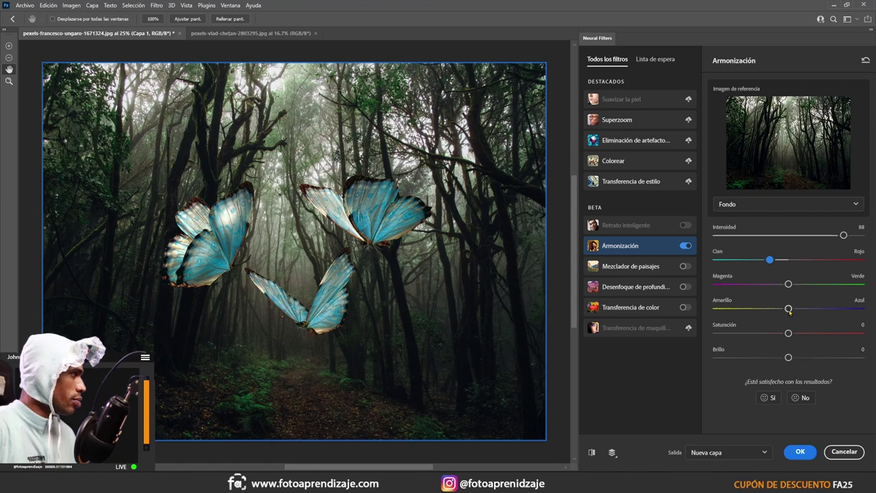
left_click_drag(794, 310, 803, 310)
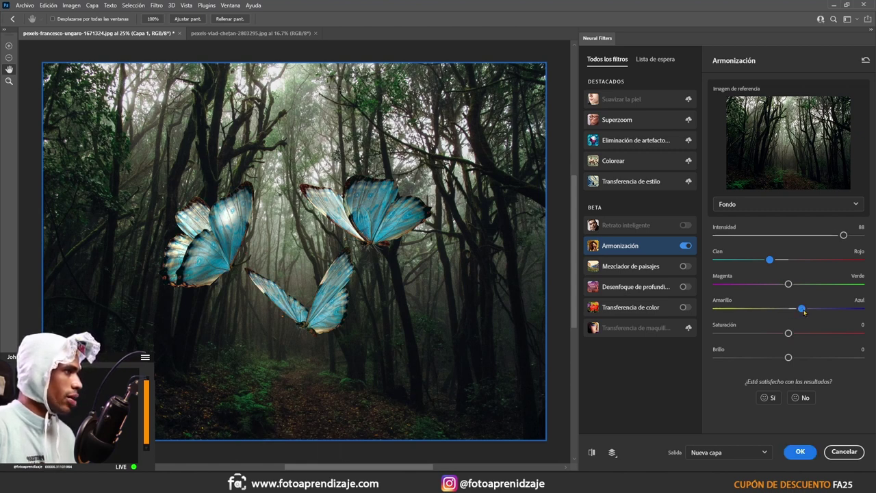
left_click_drag(801, 309, 767, 310)
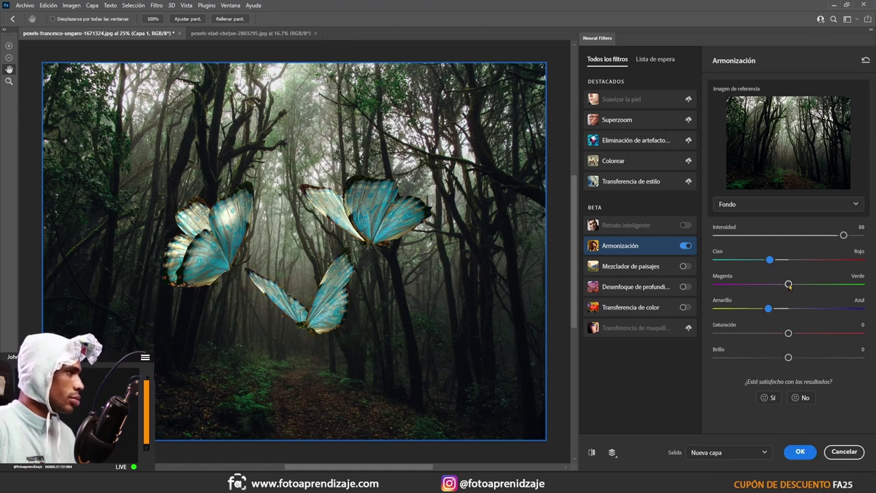
Shift the tint toward magenta and red, with saturation +6 and brightness -9.
left_click(766, 284)
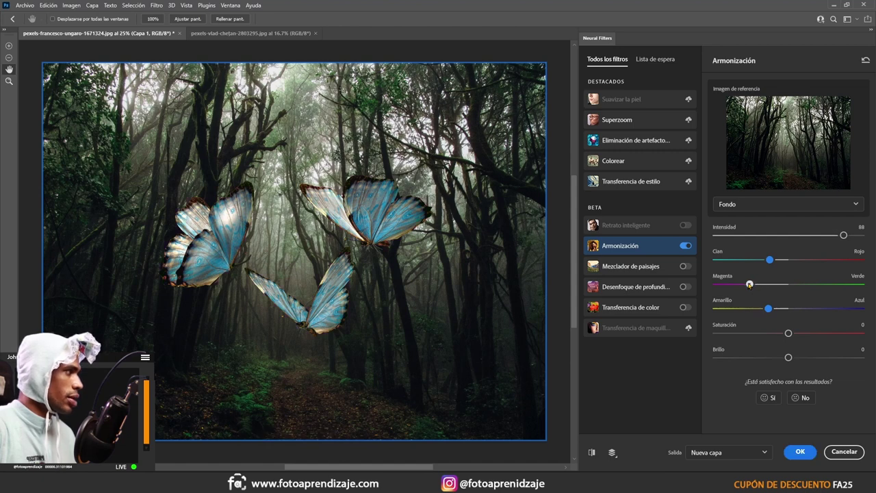
left_click_drag(750, 284, 749, 284)
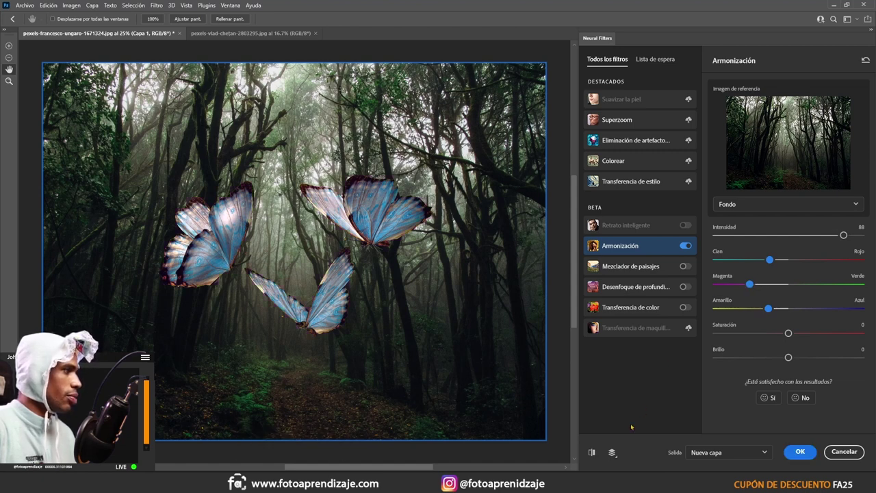
left_click(591, 455)
left_click(591, 455)
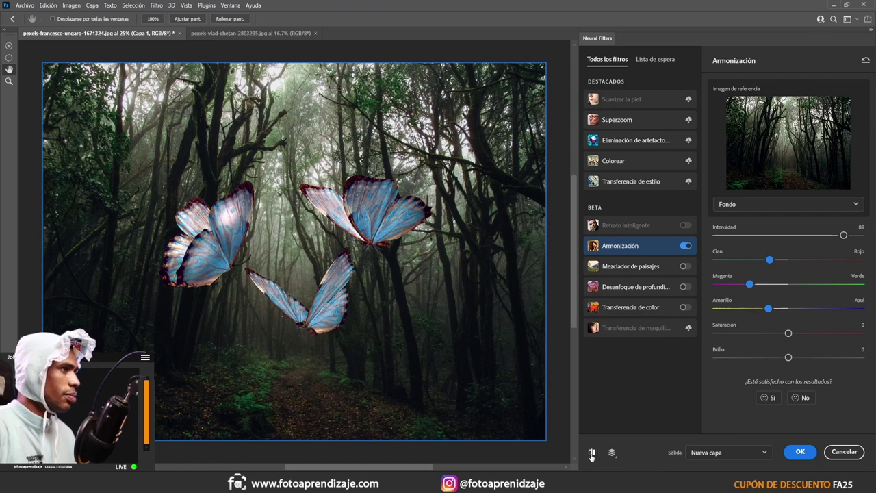
mouse_move(749, 284)
left_mouse_down()
mouse_move(769, 284)
mouse_move(791, 260)
left_mouse_up()
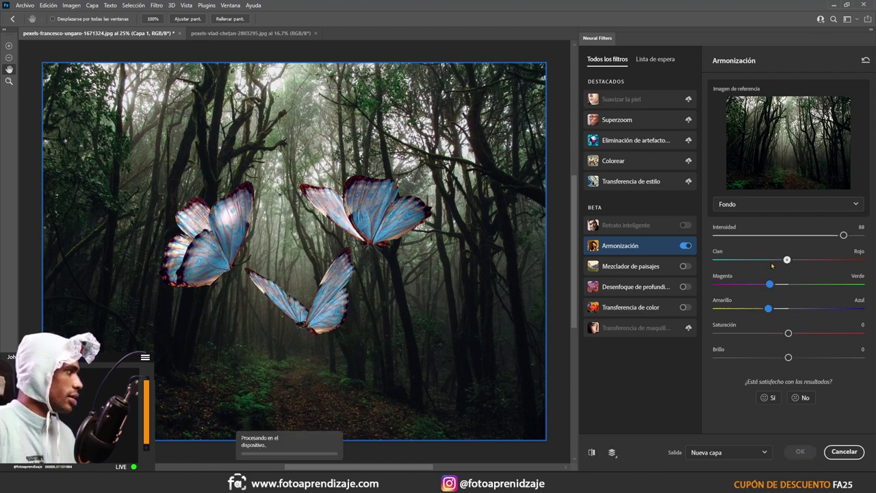
mouse_move(788, 333)
left_mouse_down()
mouse_move(798, 333)
mouse_move(775, 358)
left_mouse_up()
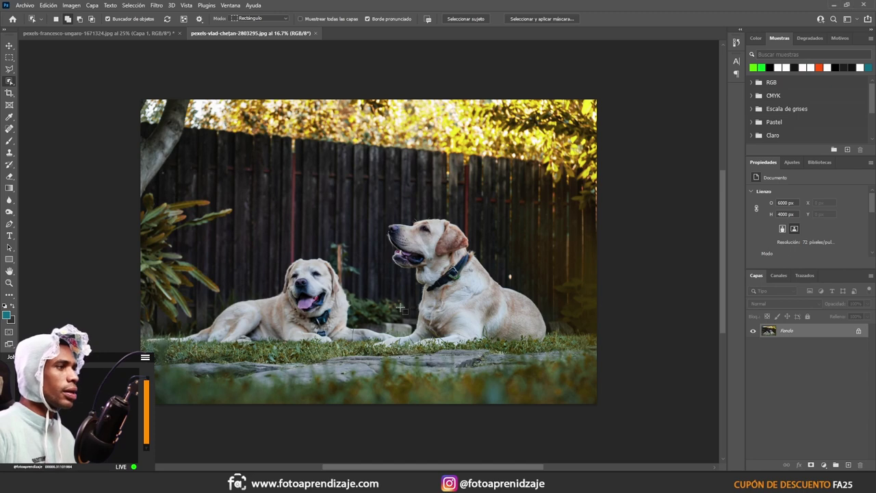
Switch to Object Selection, set the Object Finder overlay to Verde, and select the left dog.
right_click(10, 84)
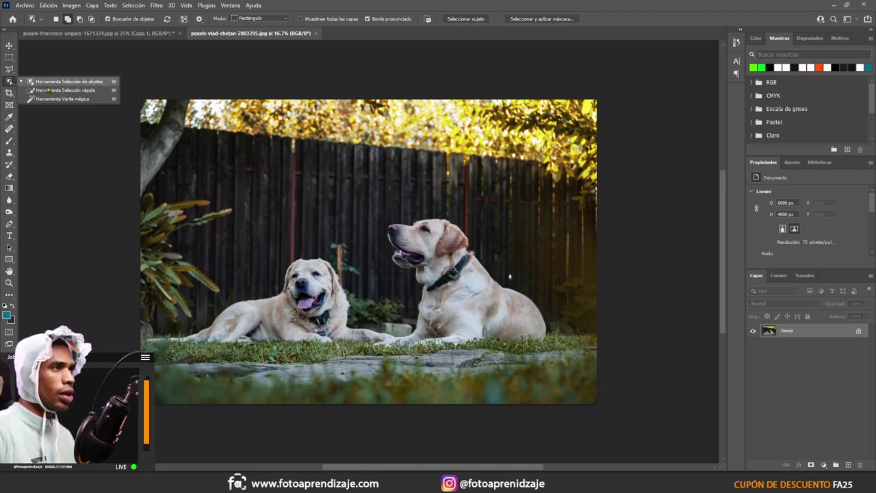
left_click(42, 83)
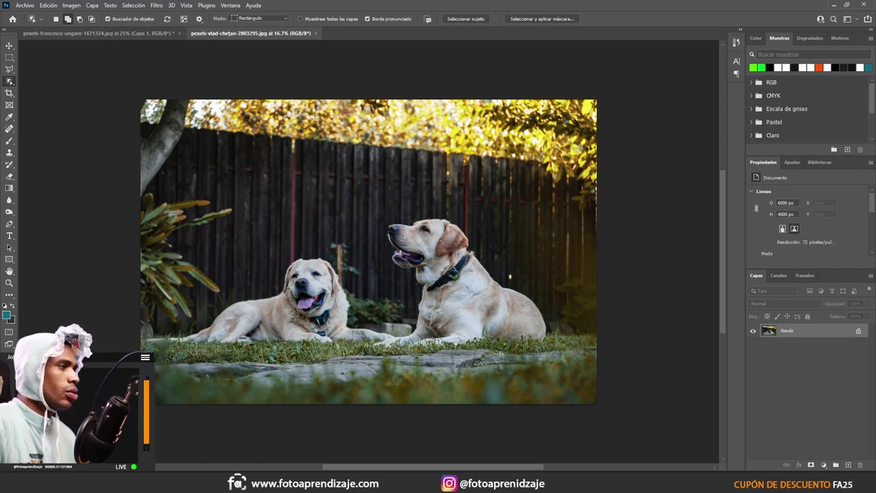
left_click(199, 20)
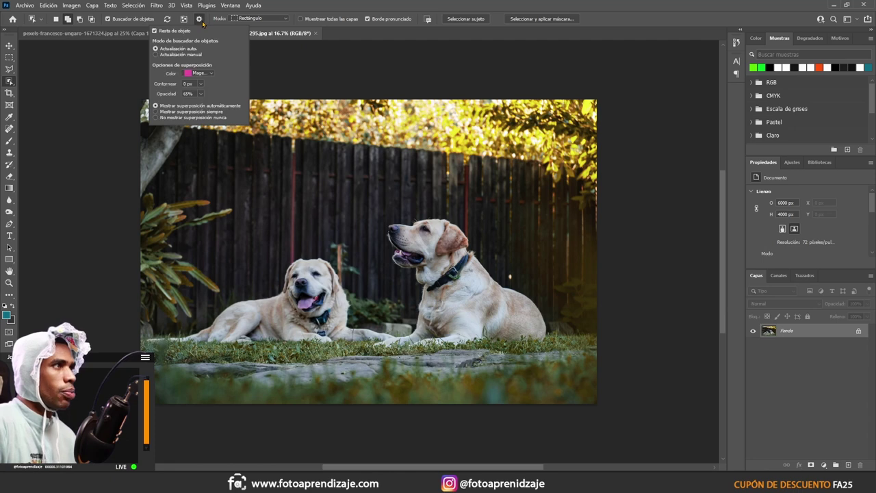
left_click(212, 76)
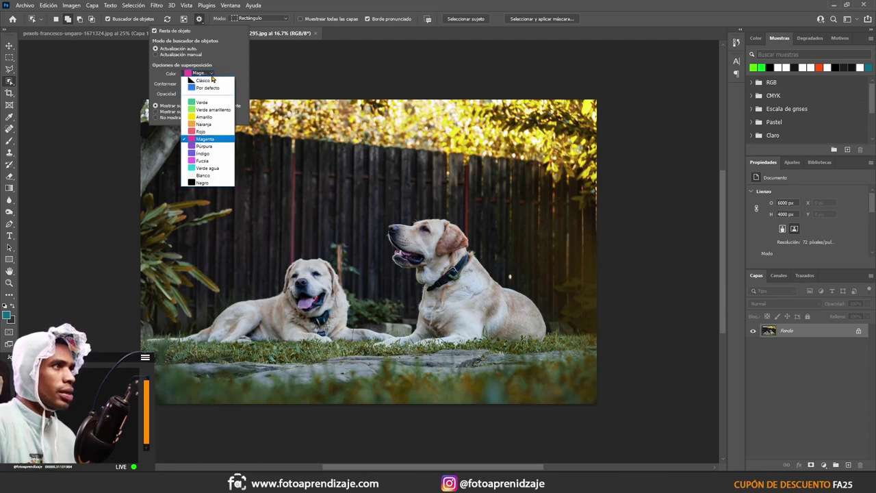
left_click(201, 103)
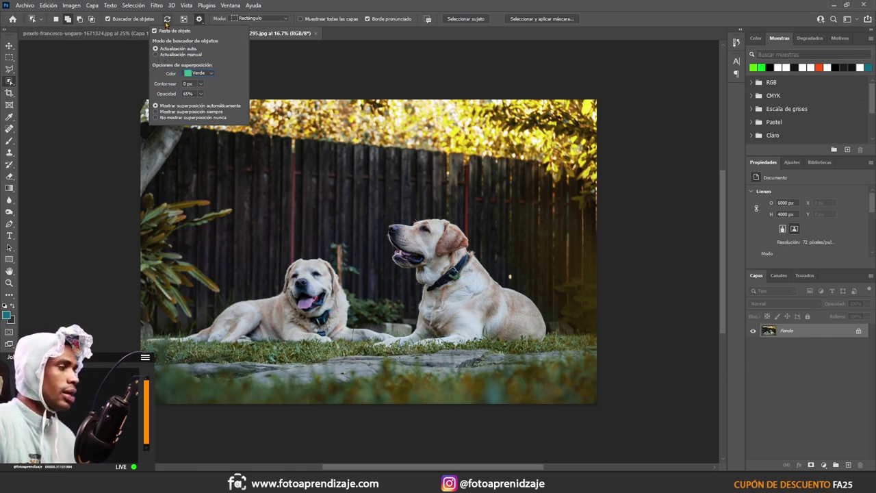
left_click(110, 20)
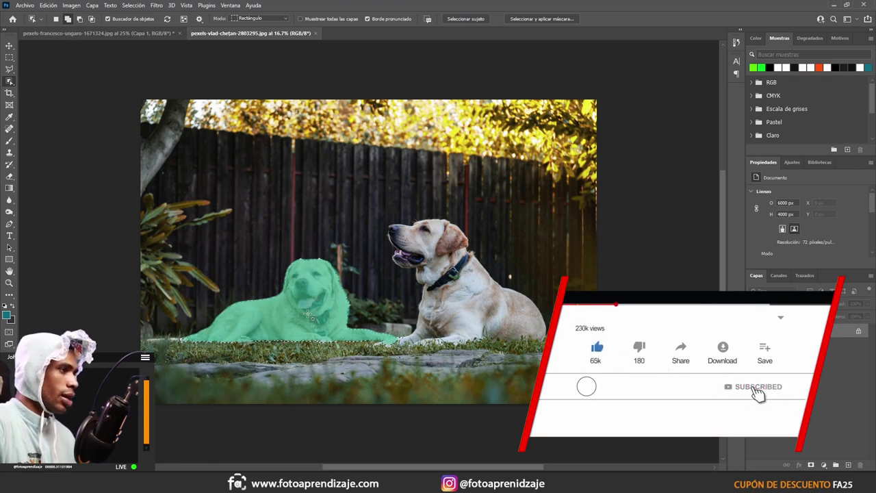
left_click(308, 315)
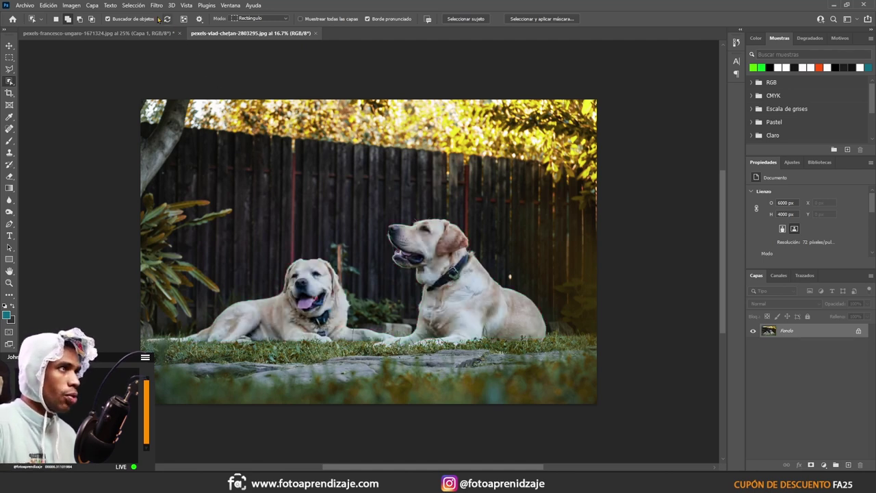
Mask all objects, then add Color Balance shifting the left dog toward red and yellow.
left_click(93, 6)
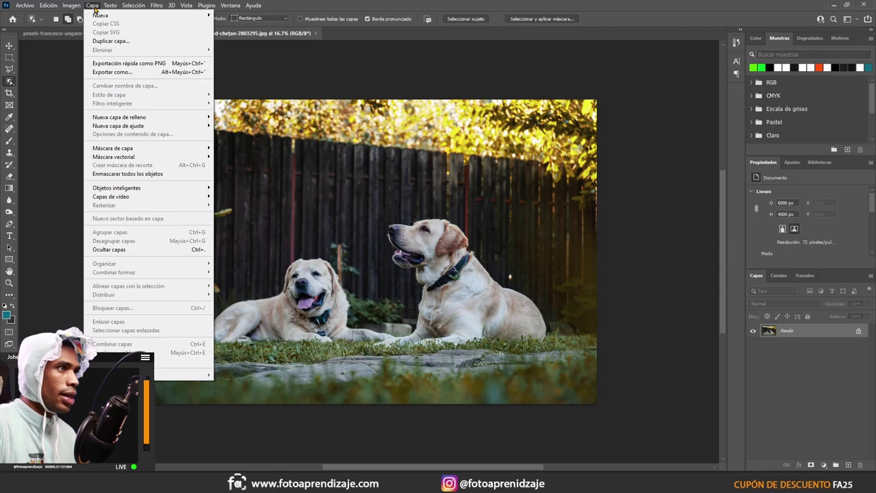
left_click(160, 175)
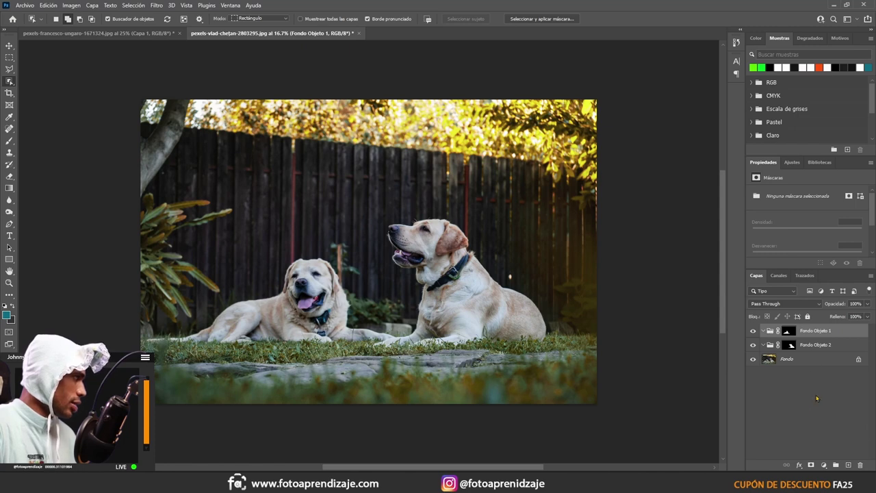
left_click(823, 464)
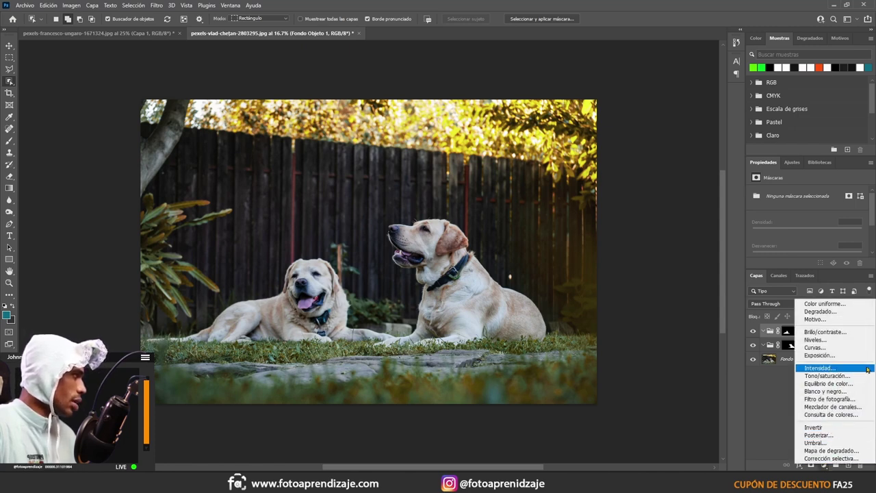
left_click(849, 384)
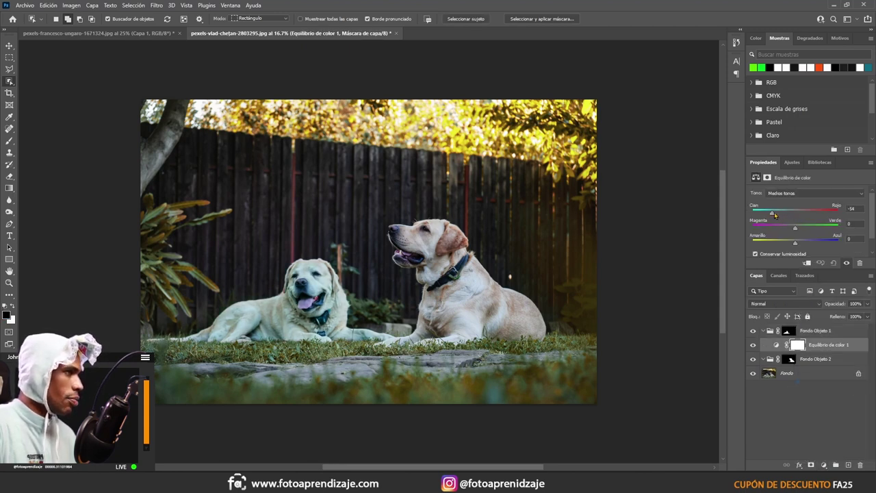
mouse_move(775, 215)
left_mouse_down()
mouse_move(825, 228)
mouse_move(797, 234)
left_mouse_up()
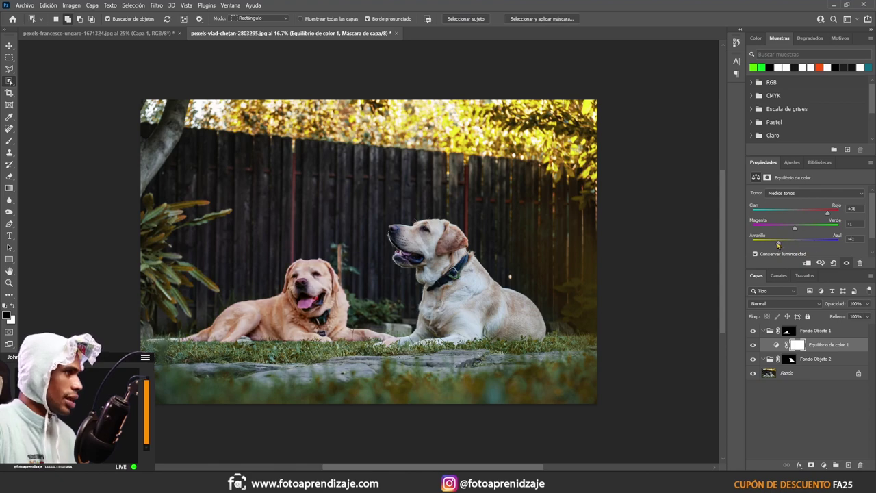
left_click_drag(776, 244, 776, 244)
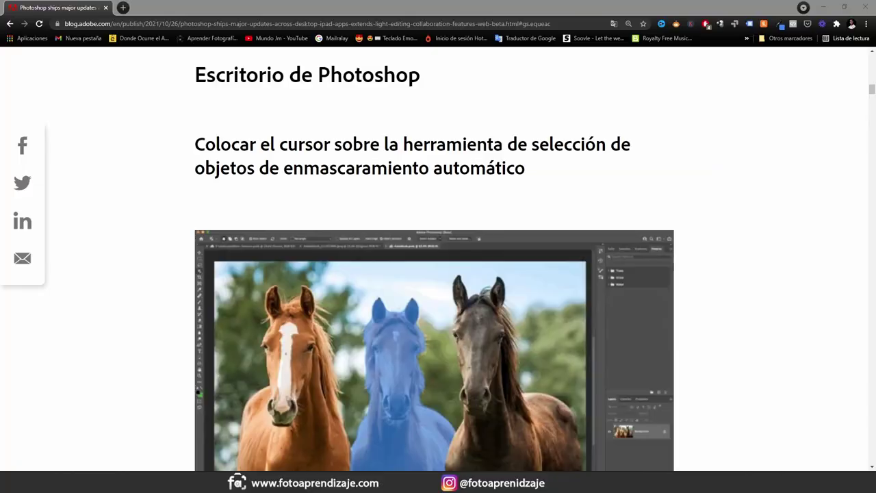
Scroll the Adobe blog article down to the Harmonization neural filter examples.
scroll(872, 127, "down", 7)
scroll(872, 123, "down", 4)
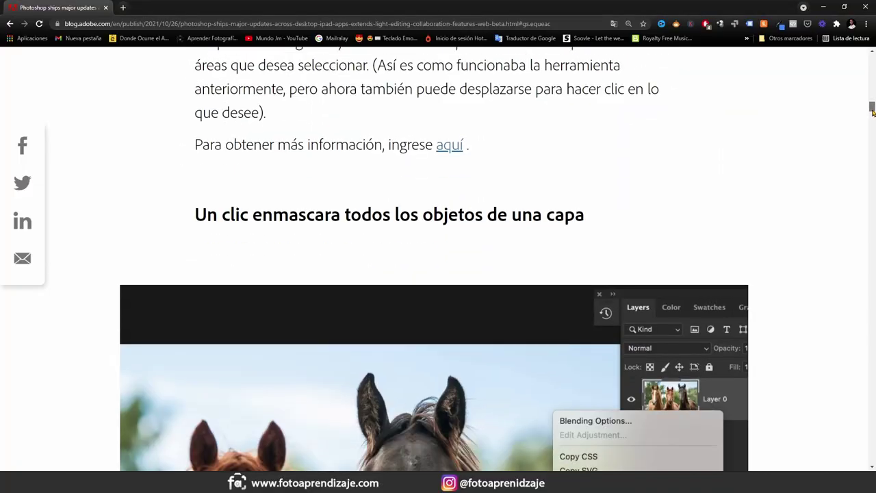
scroll(873, 118, "down", 2)
scroll(872, 116, "down", 3)
scroll(872, 123, "down", 4)
scroll(873, 130, "down", 4)
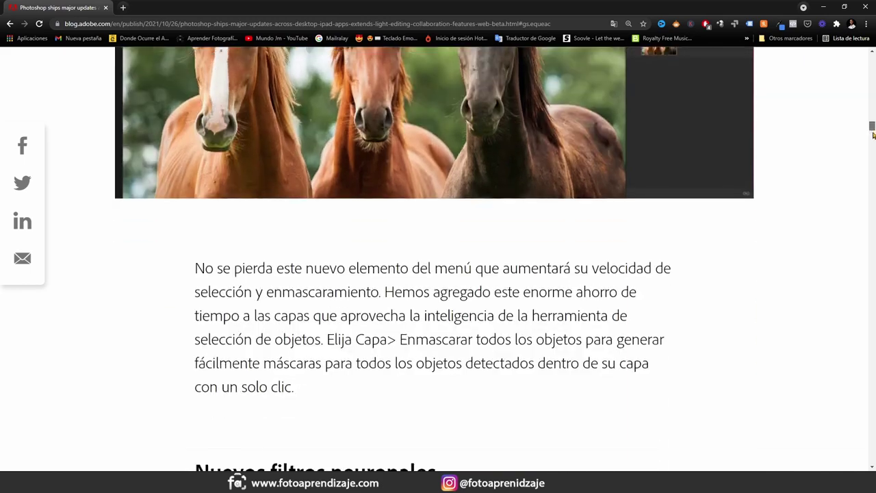
scroll(874, 137, "down", 4)
scroll(873, 141, "down", 3)
scroll(872, 148, "down", 2)
scroll(872, 156, "down", 4)
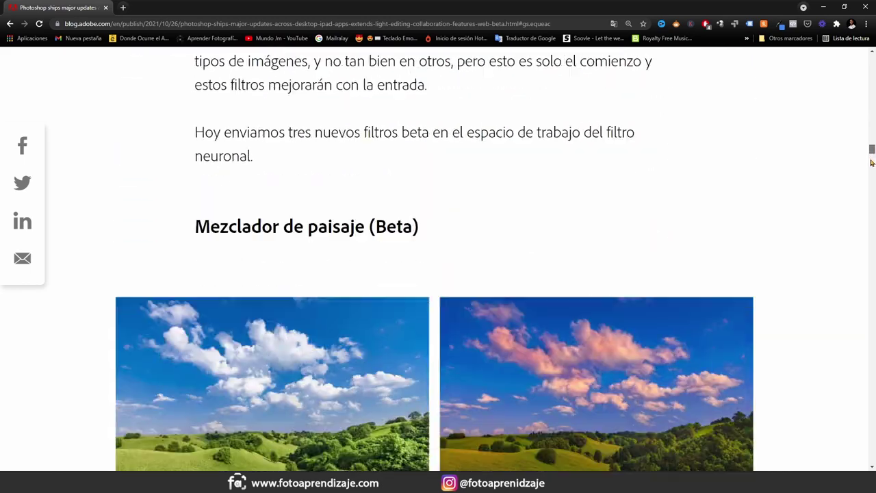
scroll(871, 164, "down", 3)
scroll(871, 167, "down", 3)
scroll(872, 171, "down", 3)
scroll(870, 177, "down", 5)
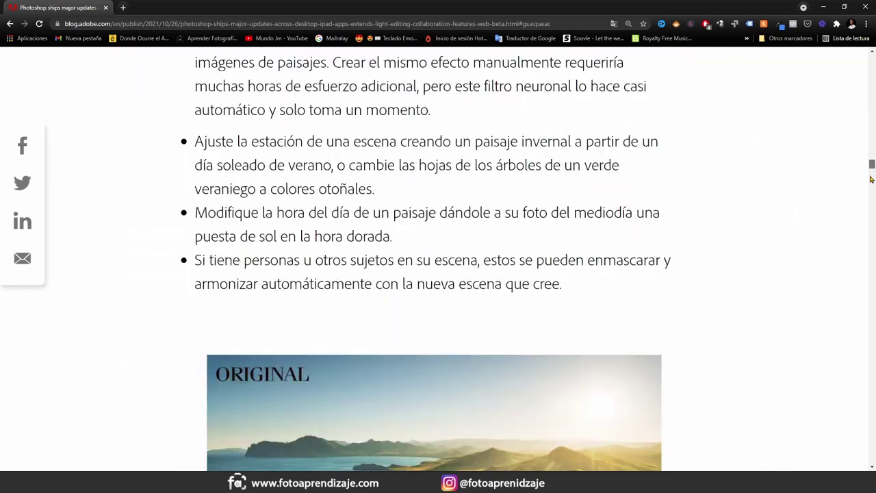
scroll(870, 182, "down", 3)
scroll(871, 186, "down", 3)
scroll(869, 192, "down", 5)
scroll(869, 198, "down", 3)
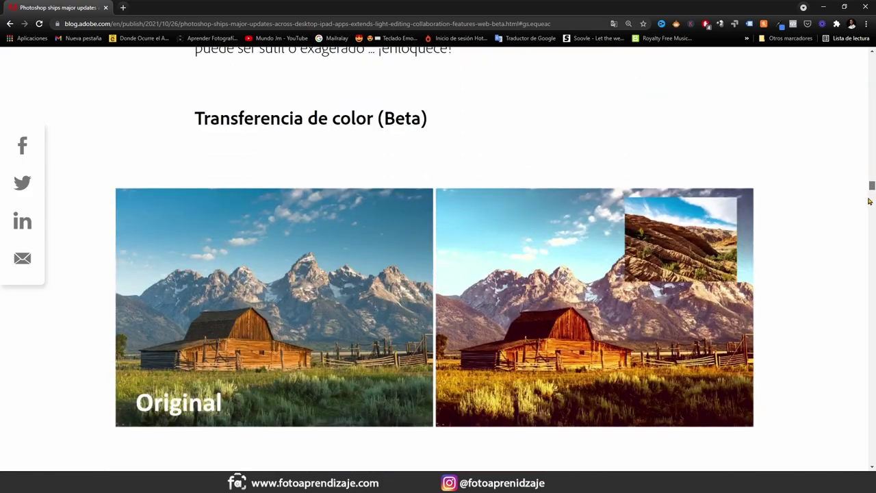
scroll(869, 204, "down", 2)
scroll(868, 207, "down", 5)
scroll(867, 212, "down", 3)
scroll(867, 218, "down", 1)
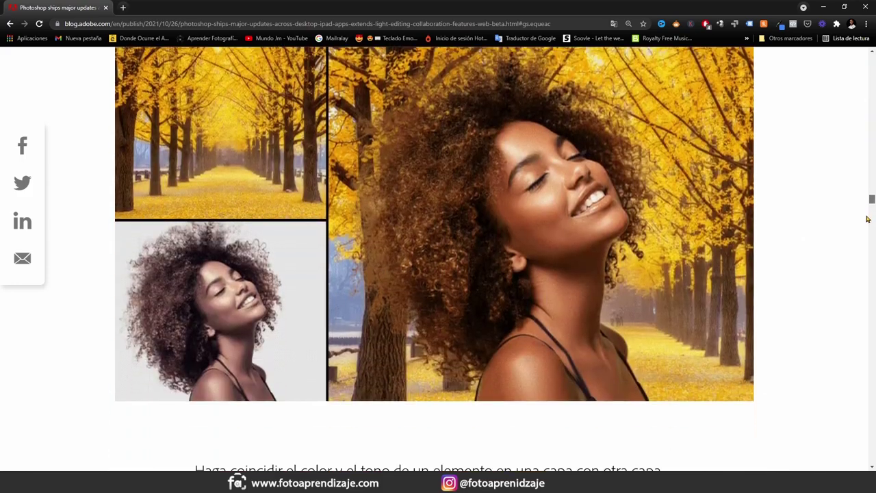